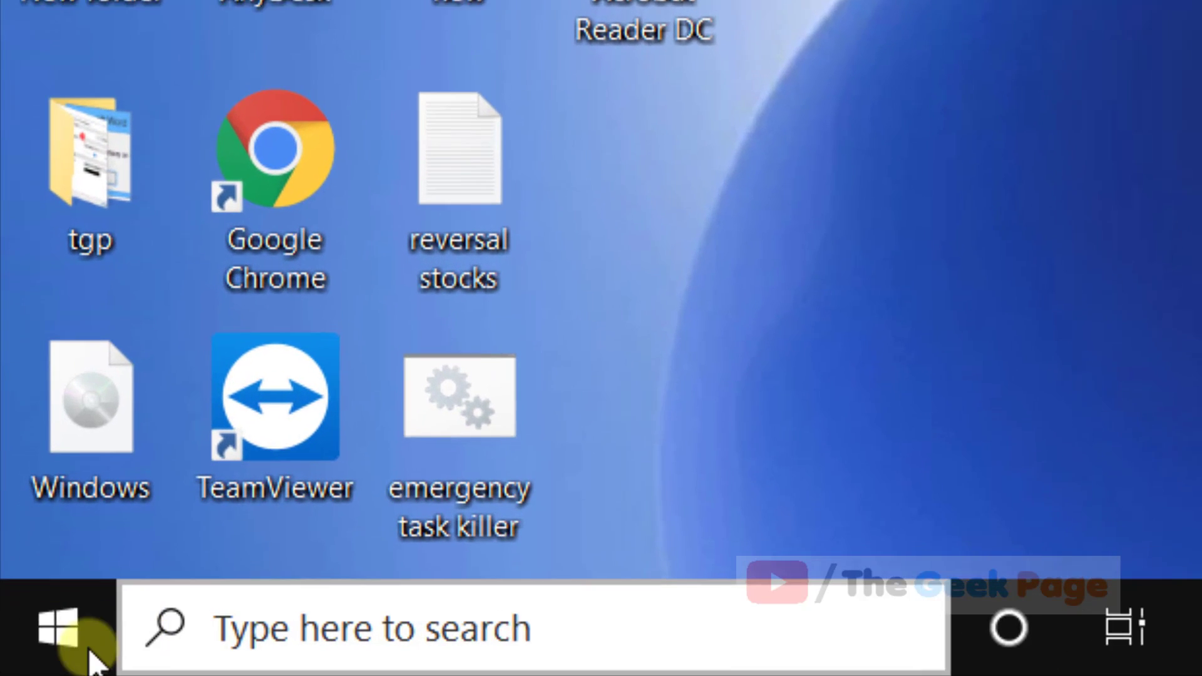
Open the Run dialog from the Start button's right-click menu and enter mmsys.cpl
right_click(75, 653)
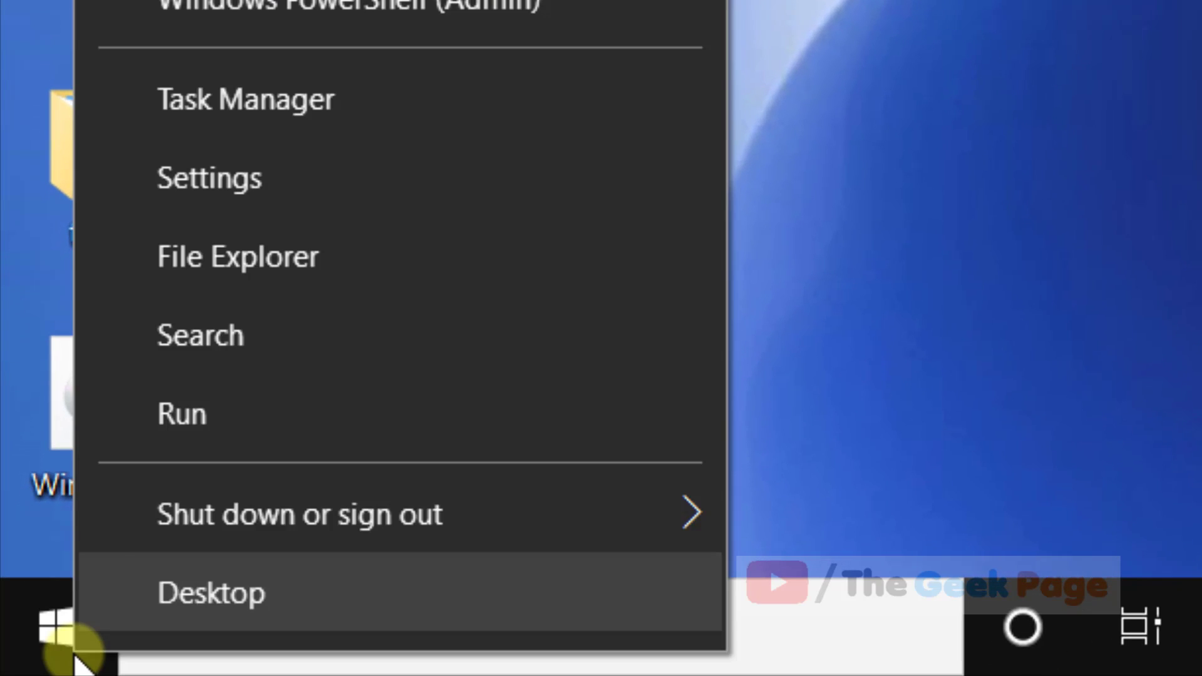
click(220, 441)
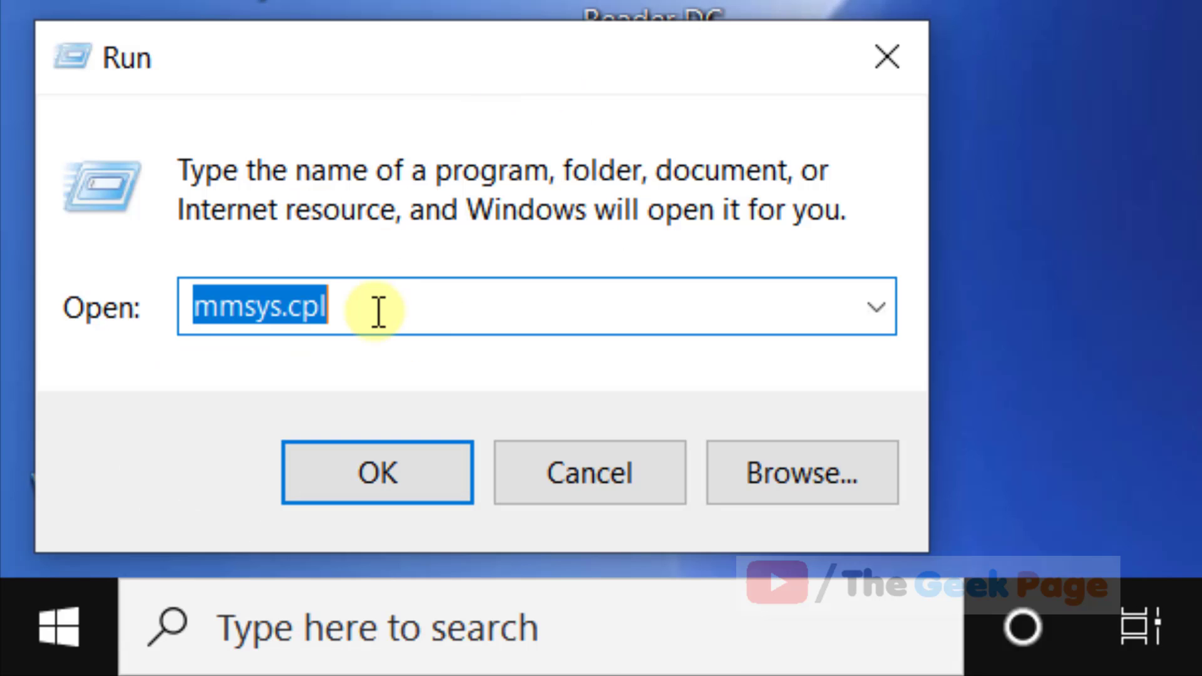
text(mmsys)
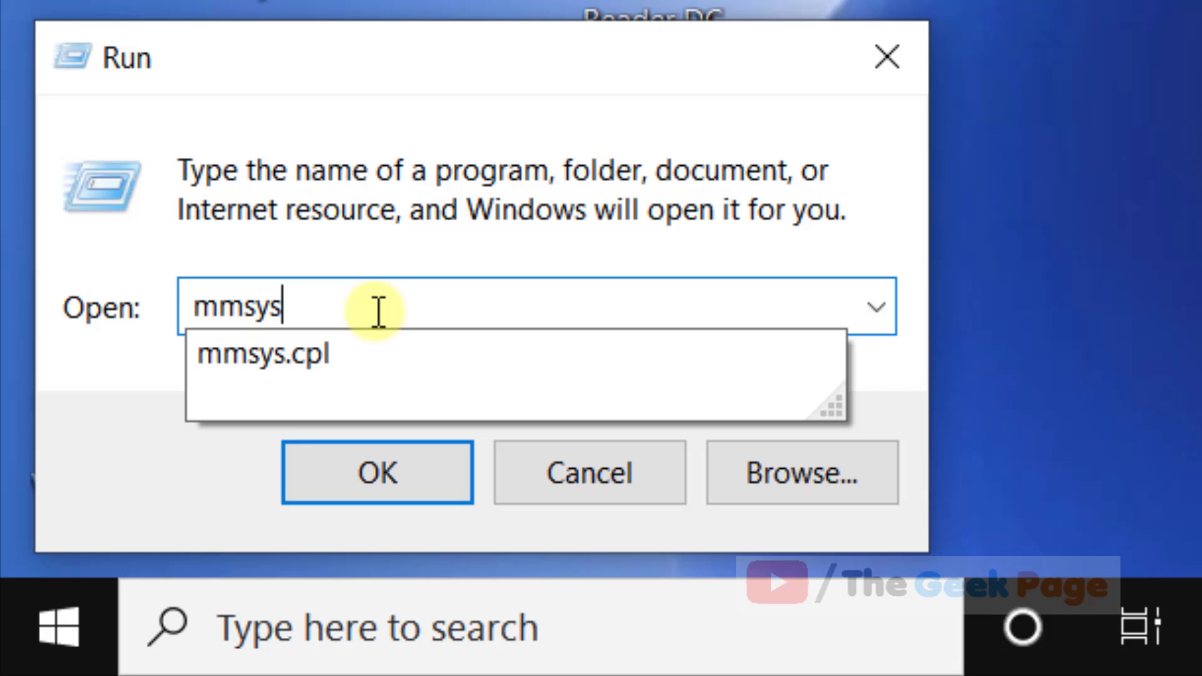
text(.cpl)
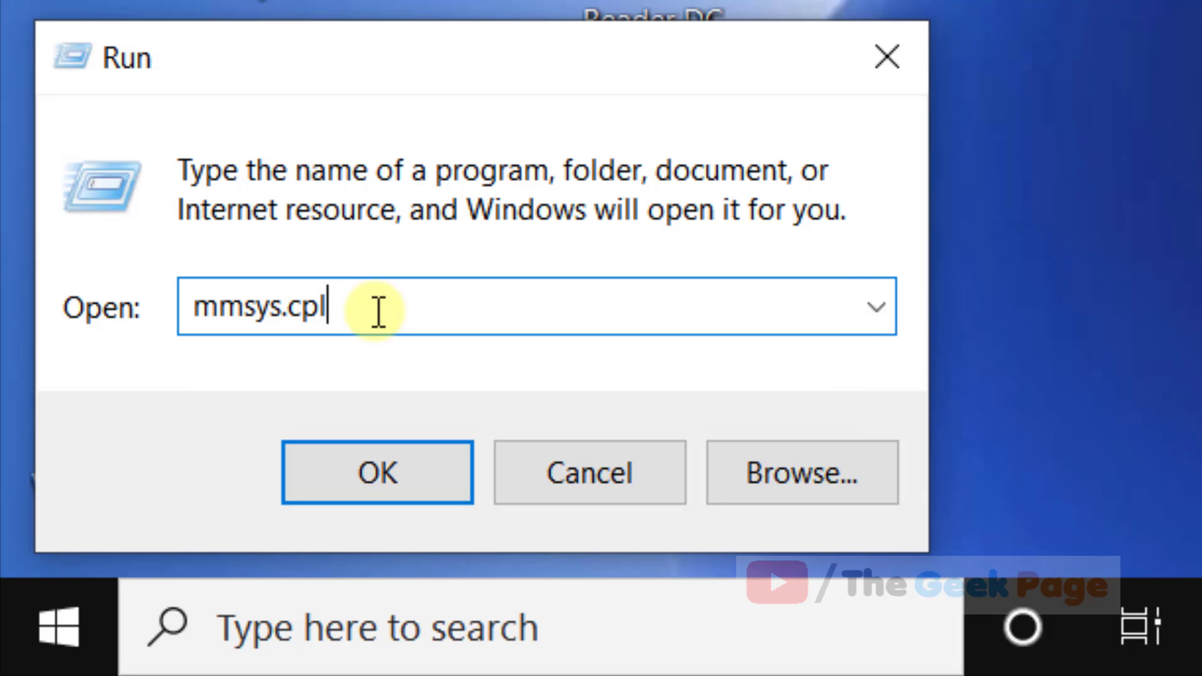
Check Disable all enhancements in the Samson GoMic Speakers Properties Enhancements tab
click(348, 486)
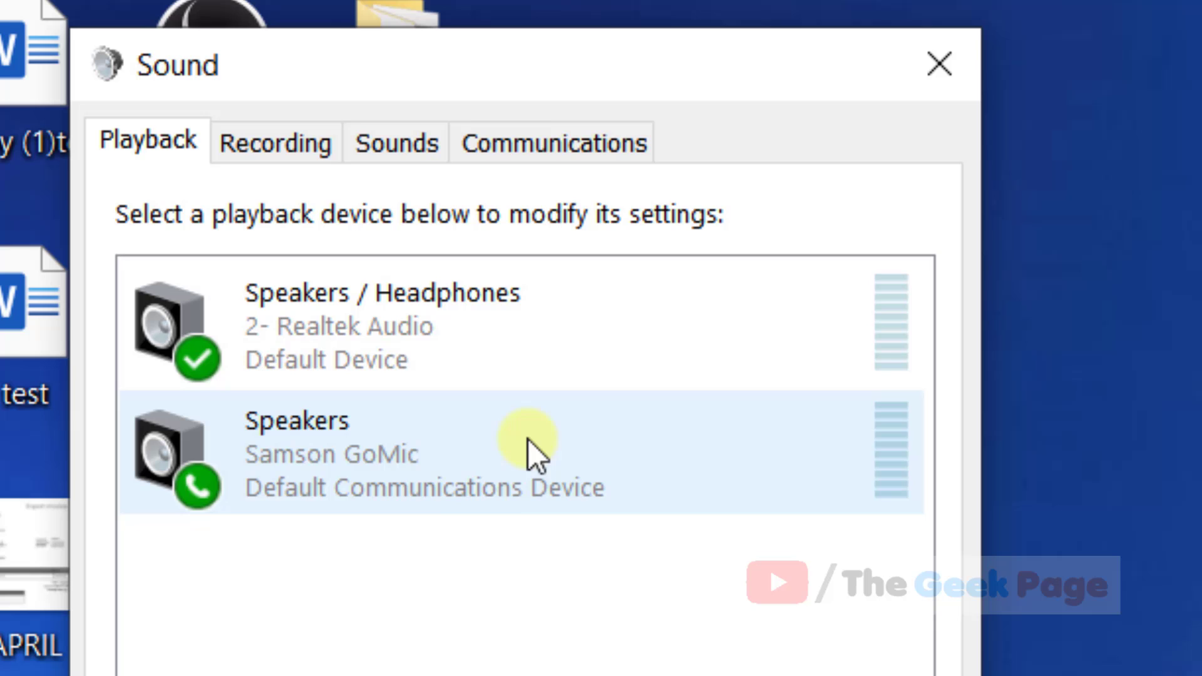
click(332, 457)
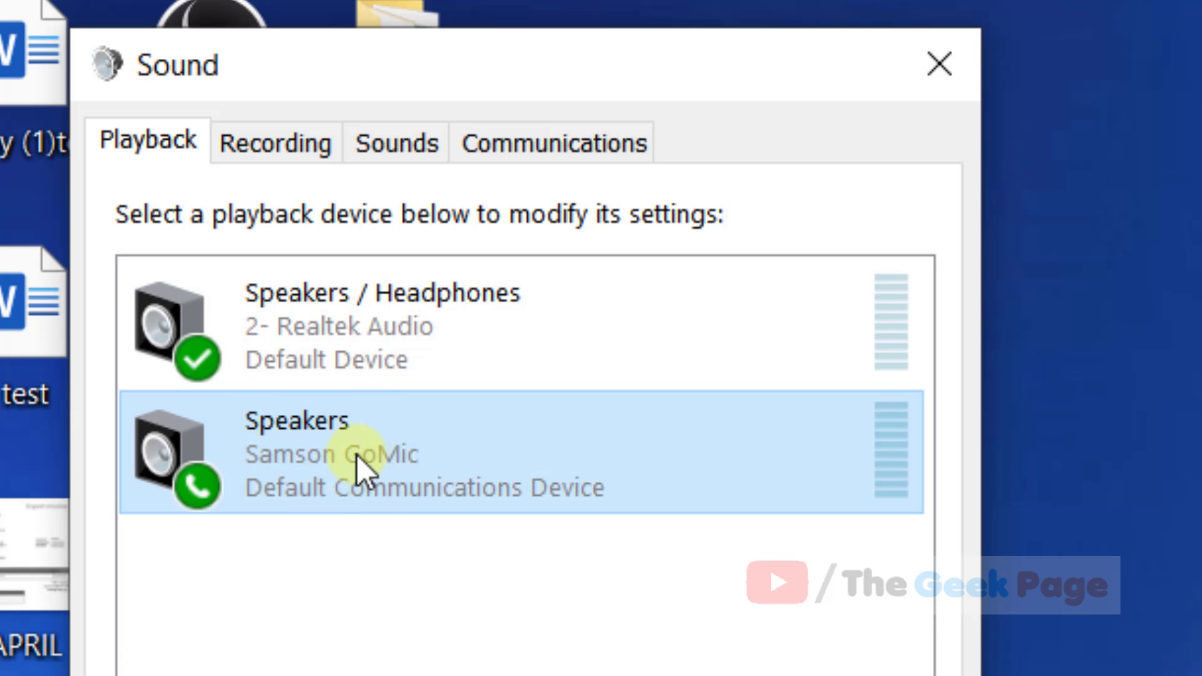
right_click(401, 464)
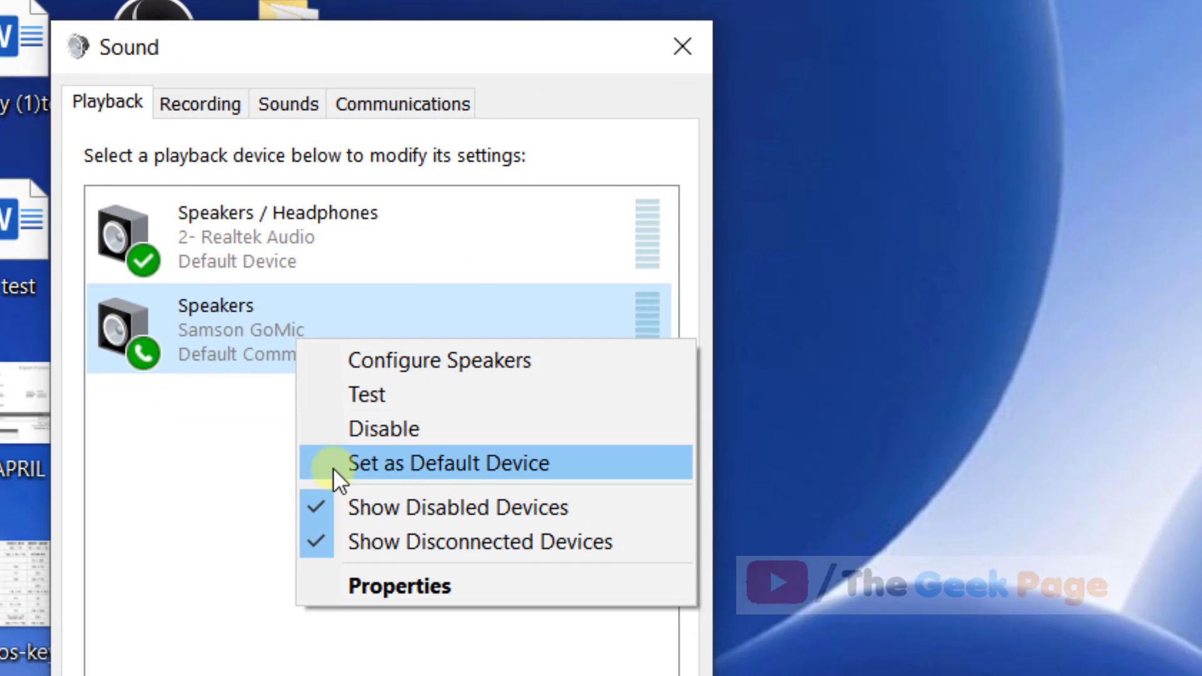
click(417, 585)
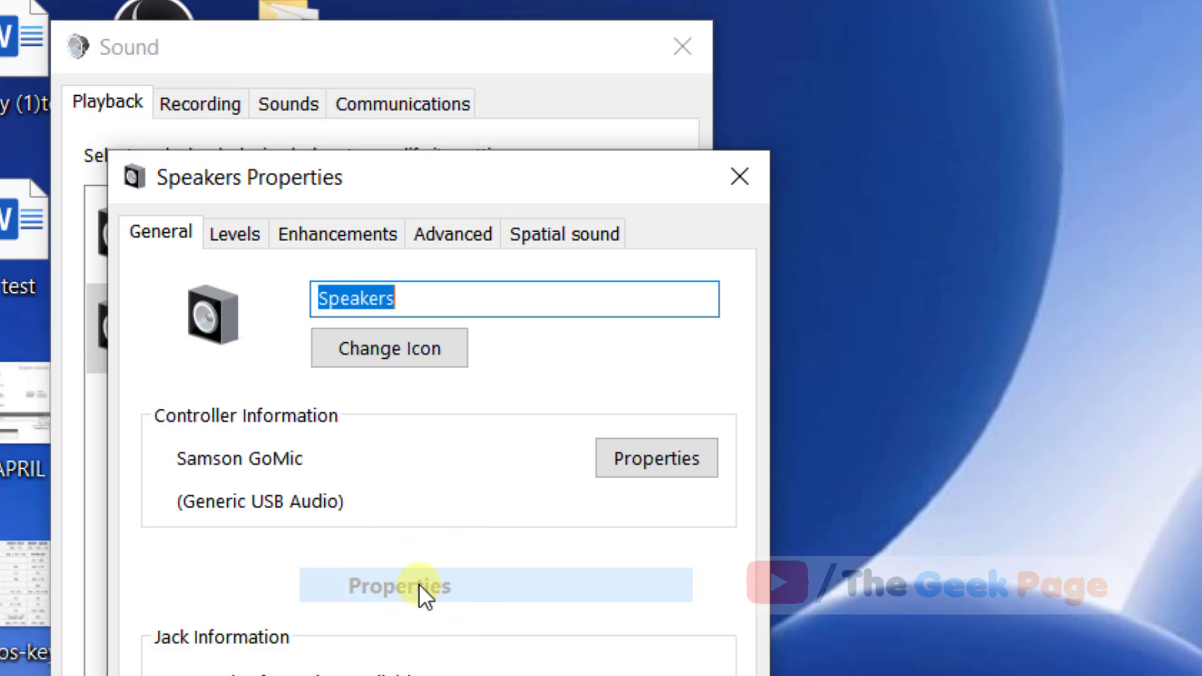
click(317, 240)
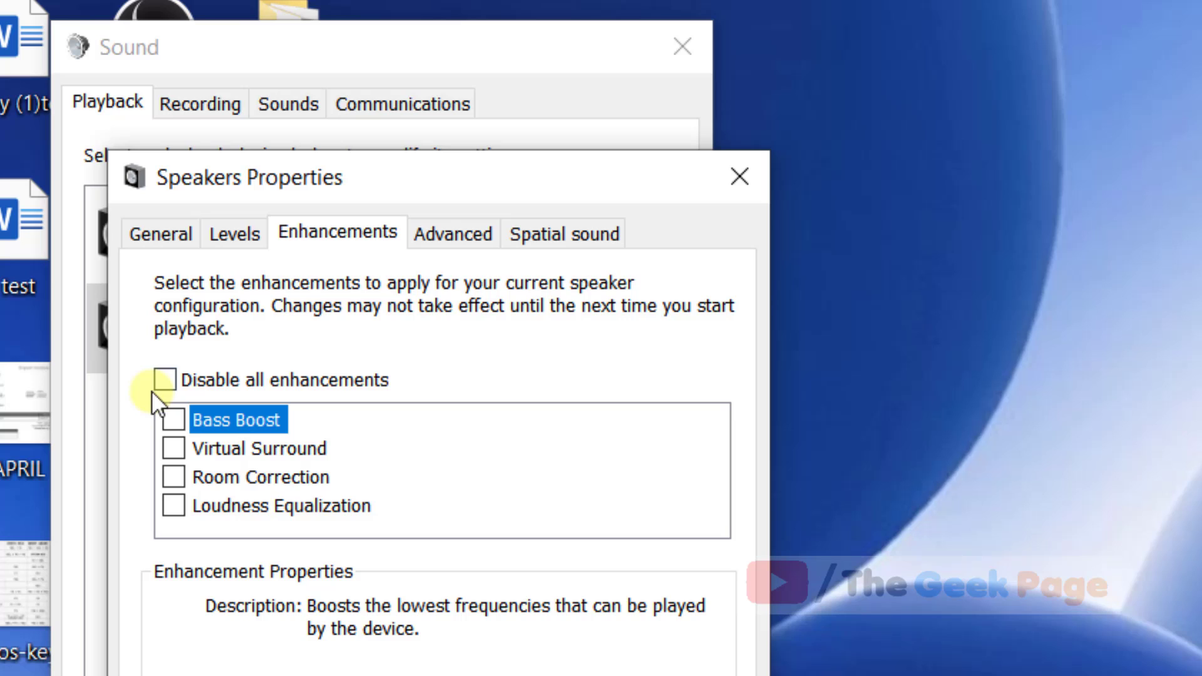
click(164, 379)
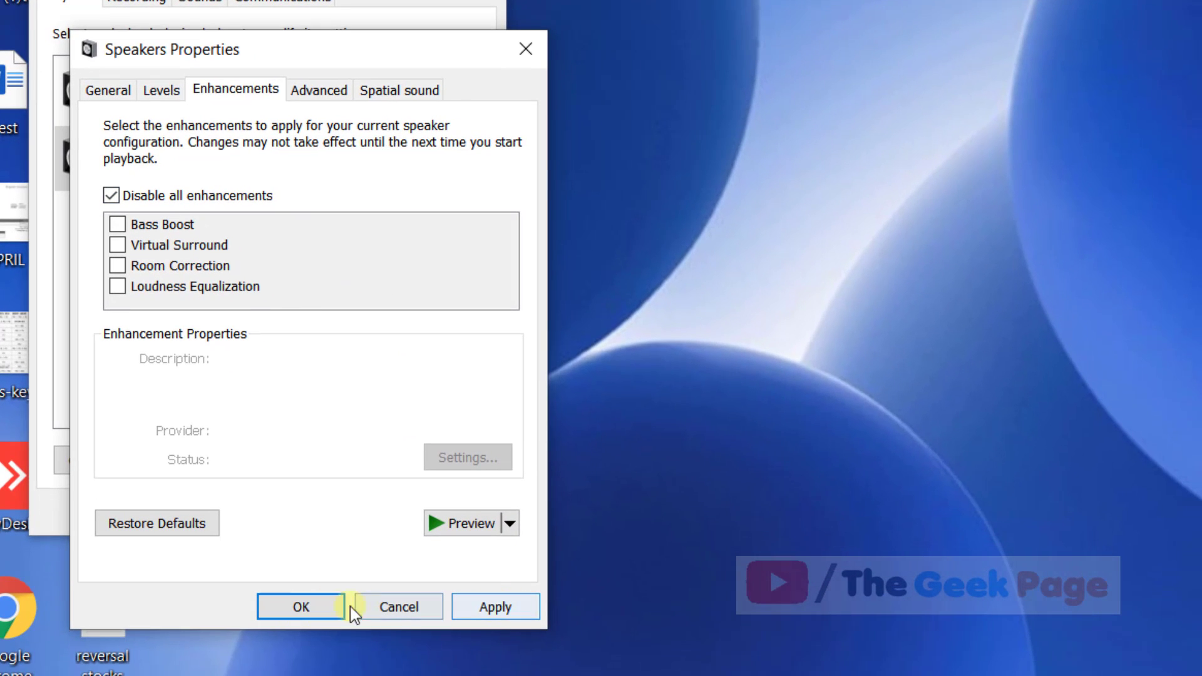
Close Speakers Properties, set Communications to Do nothing, and confirm with OK
click(524, 49)
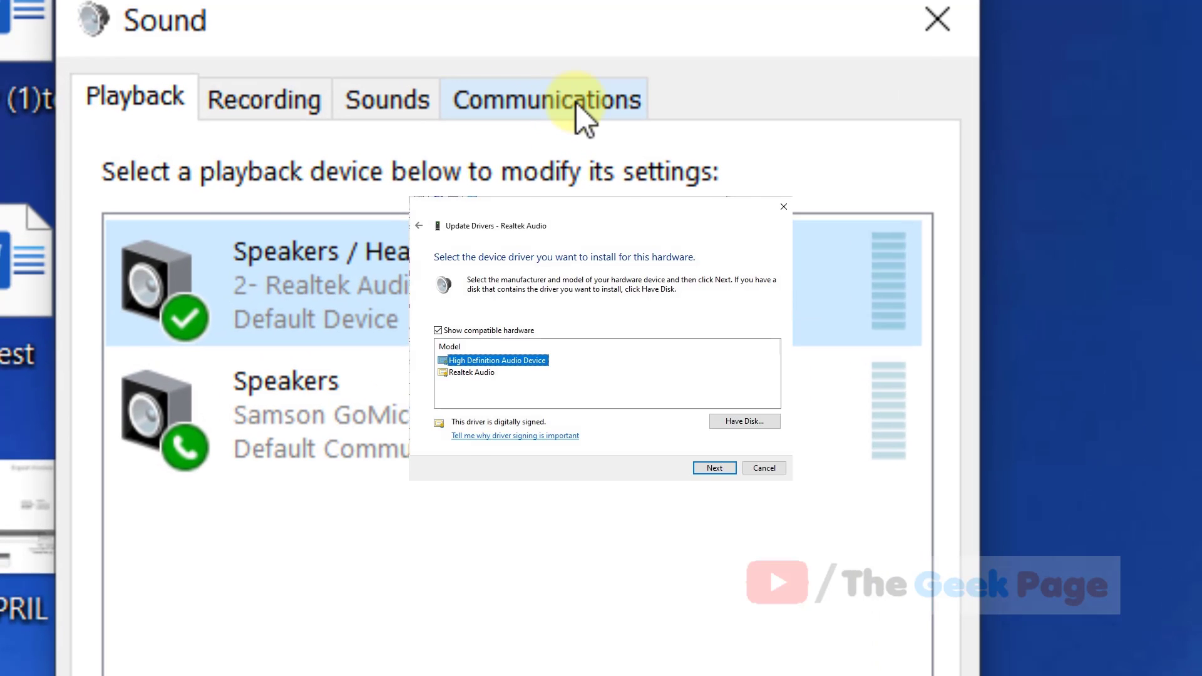
click(300, 54)
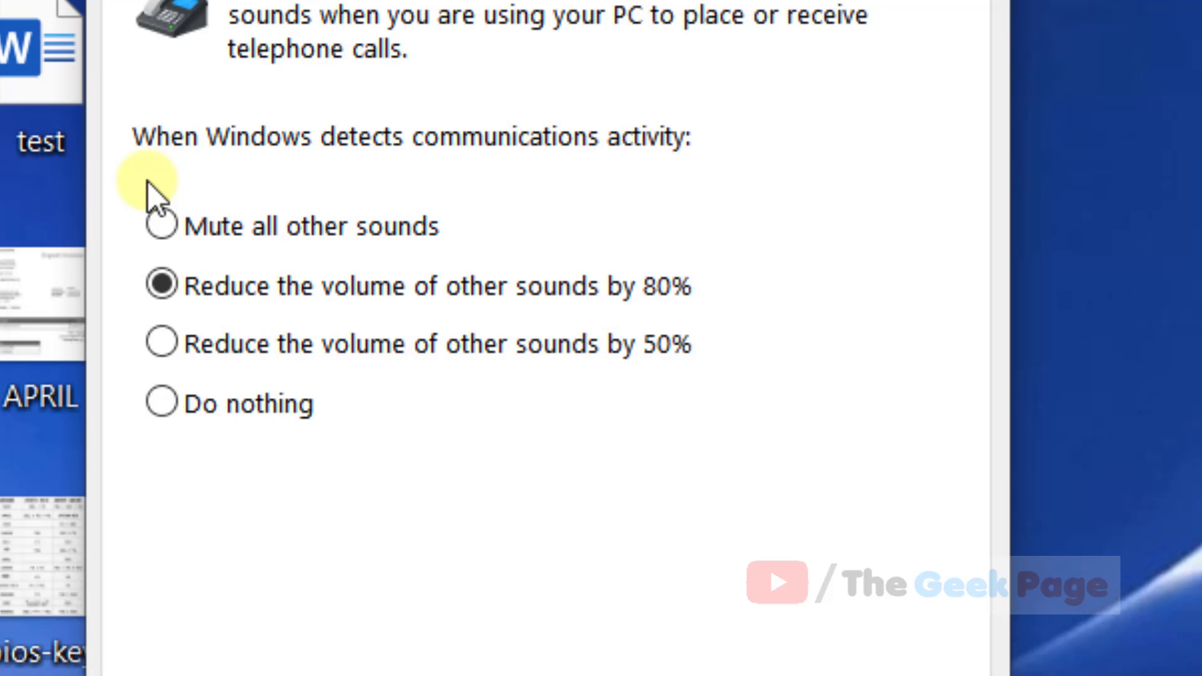
click(160, 404)
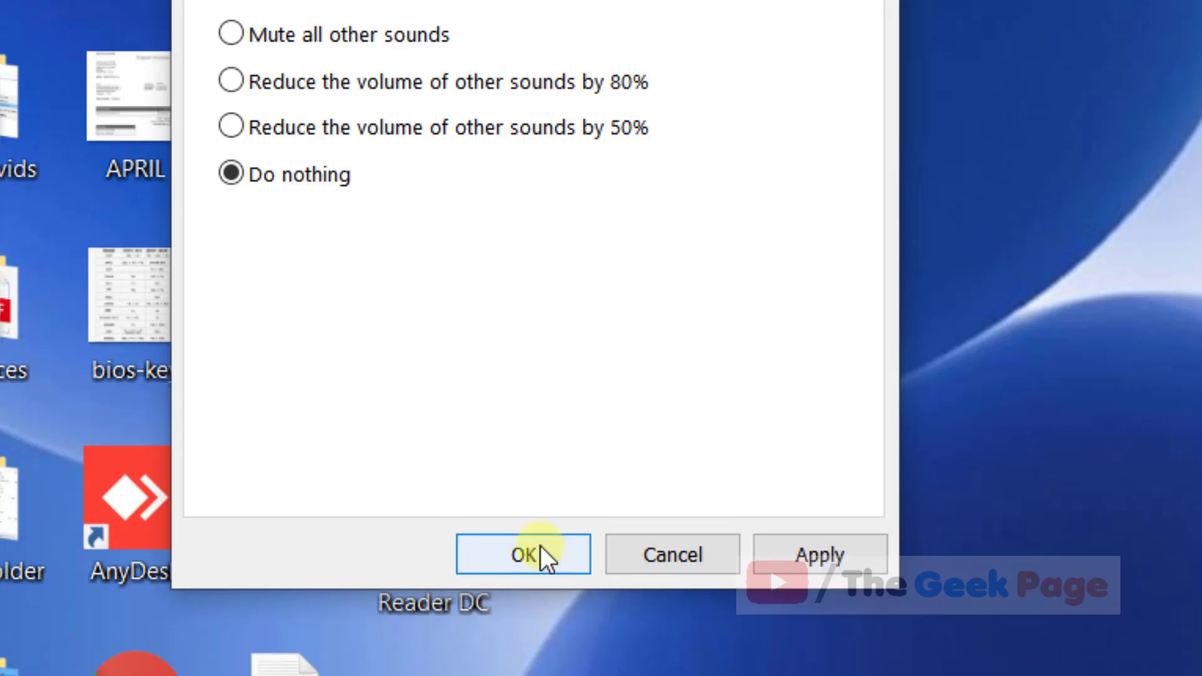
click(523, 555)
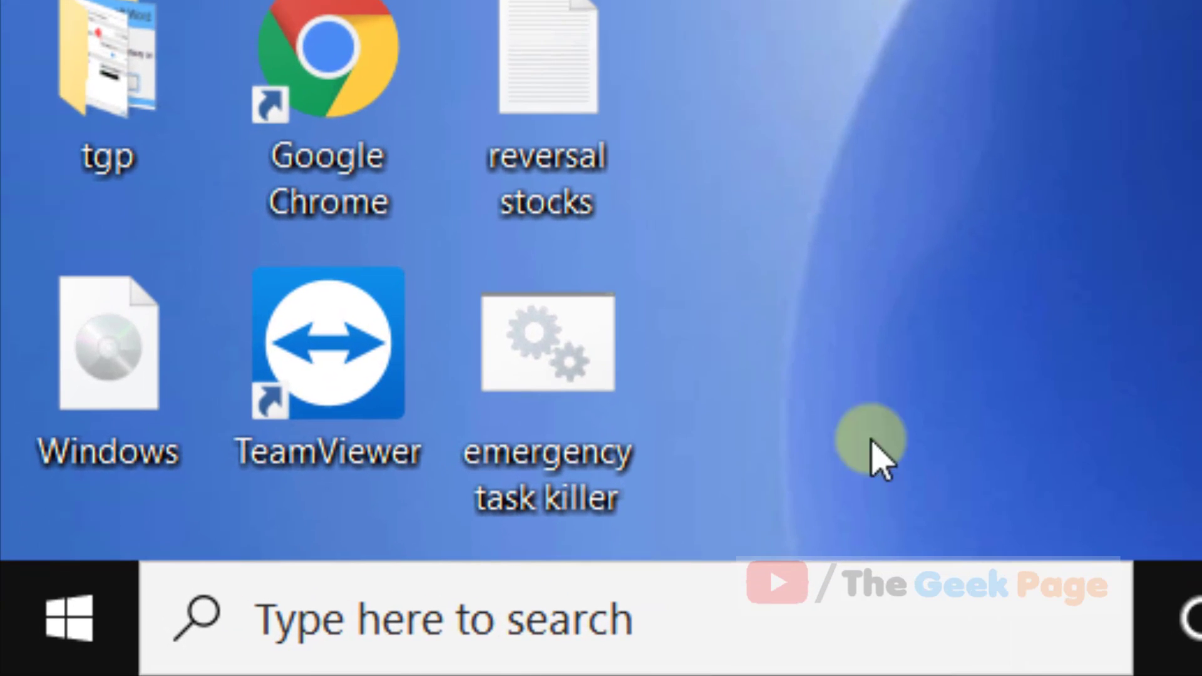
Open Device Manager by searching 'device manager' in the taskbar
click(202, 660)
text(dev)
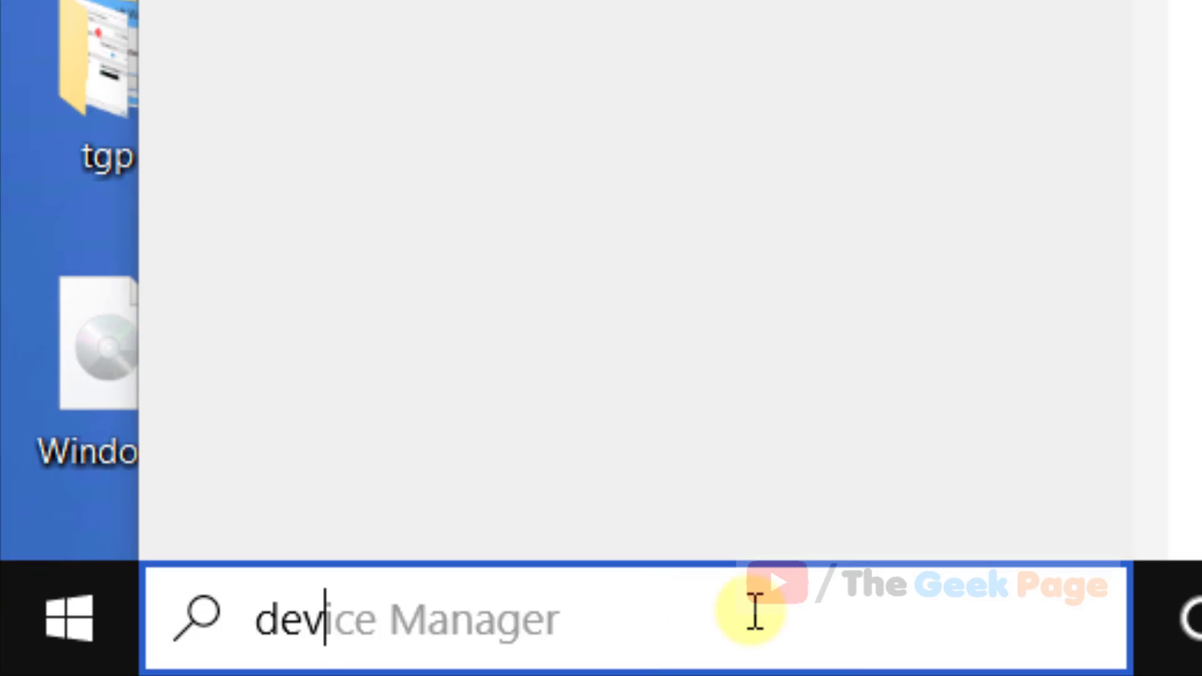
text(ice manag)
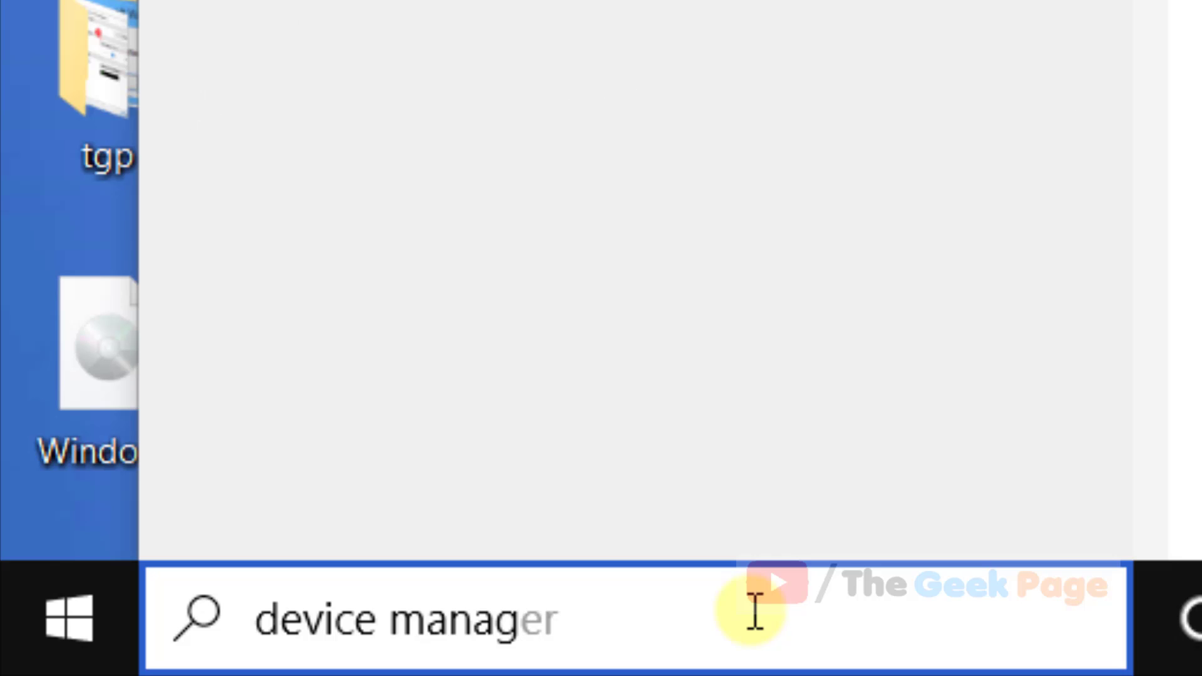
text(er)
click(527, 265)
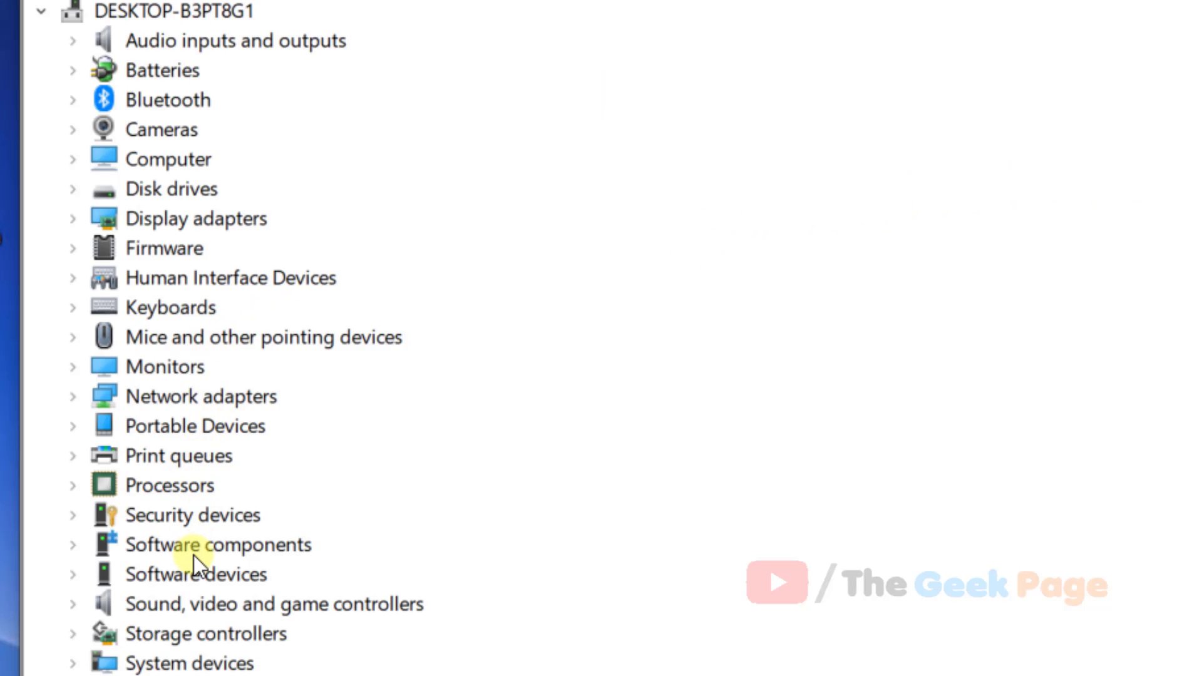
Expand Sound, video and game controllers and bring up Realtek Audio's context menu
click(295, 605)
click(73, 604)
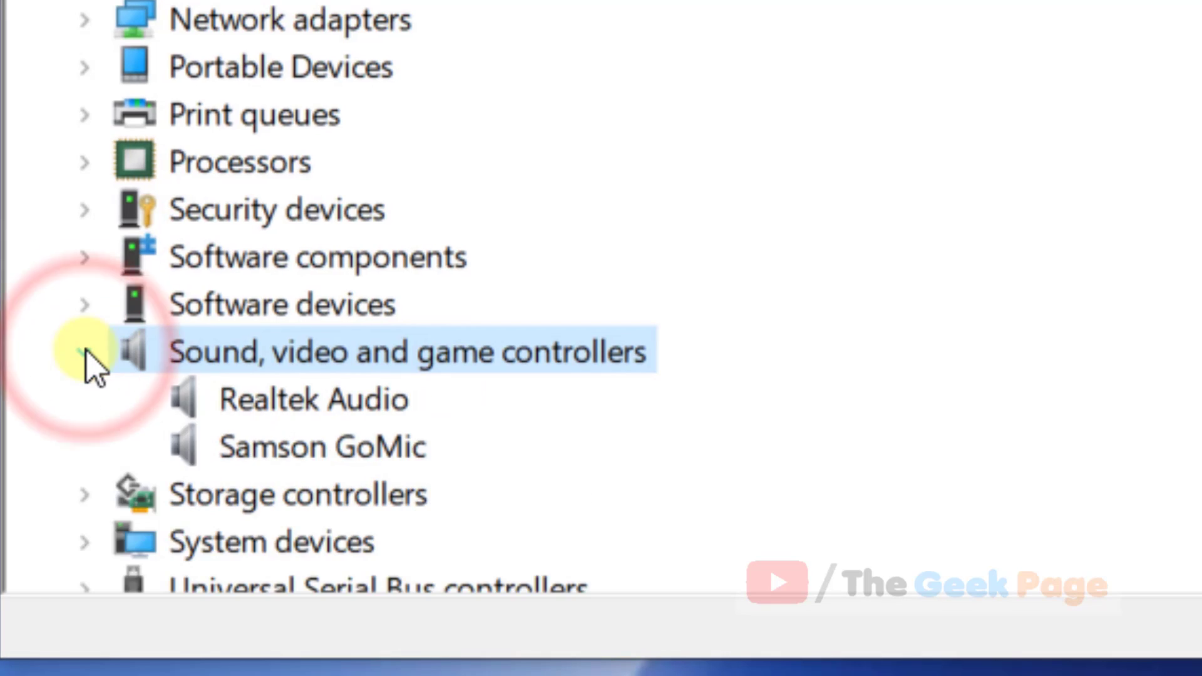
scroll(407, 279, down, 1)
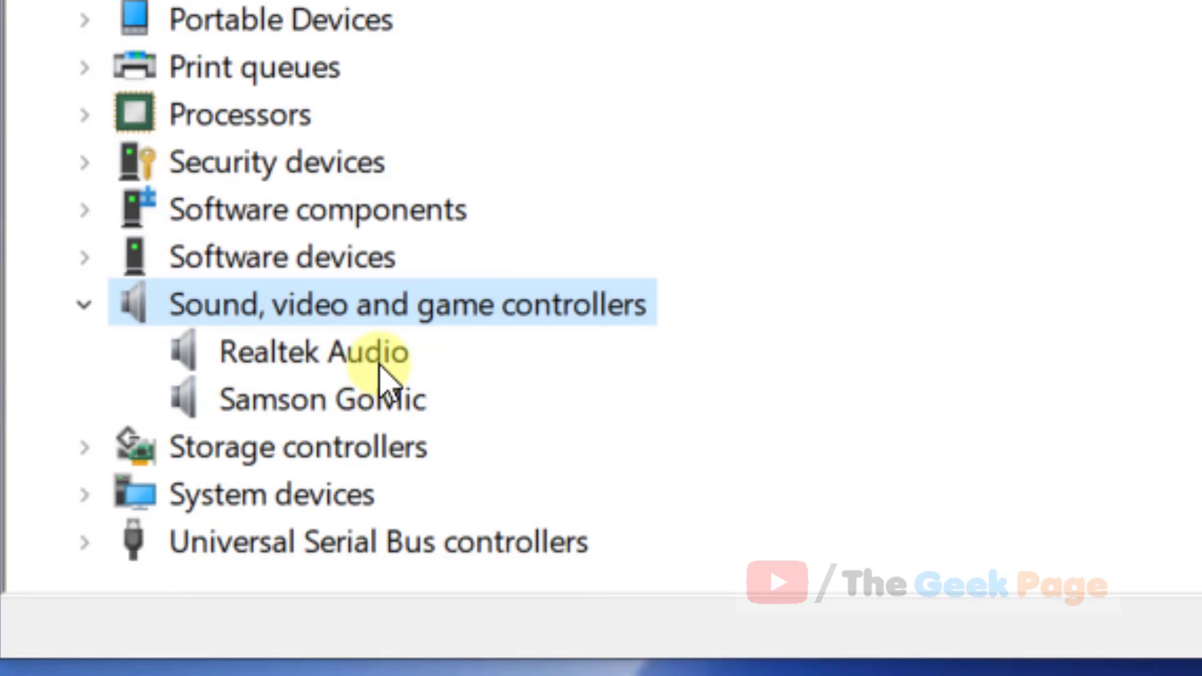
click(380, 366)
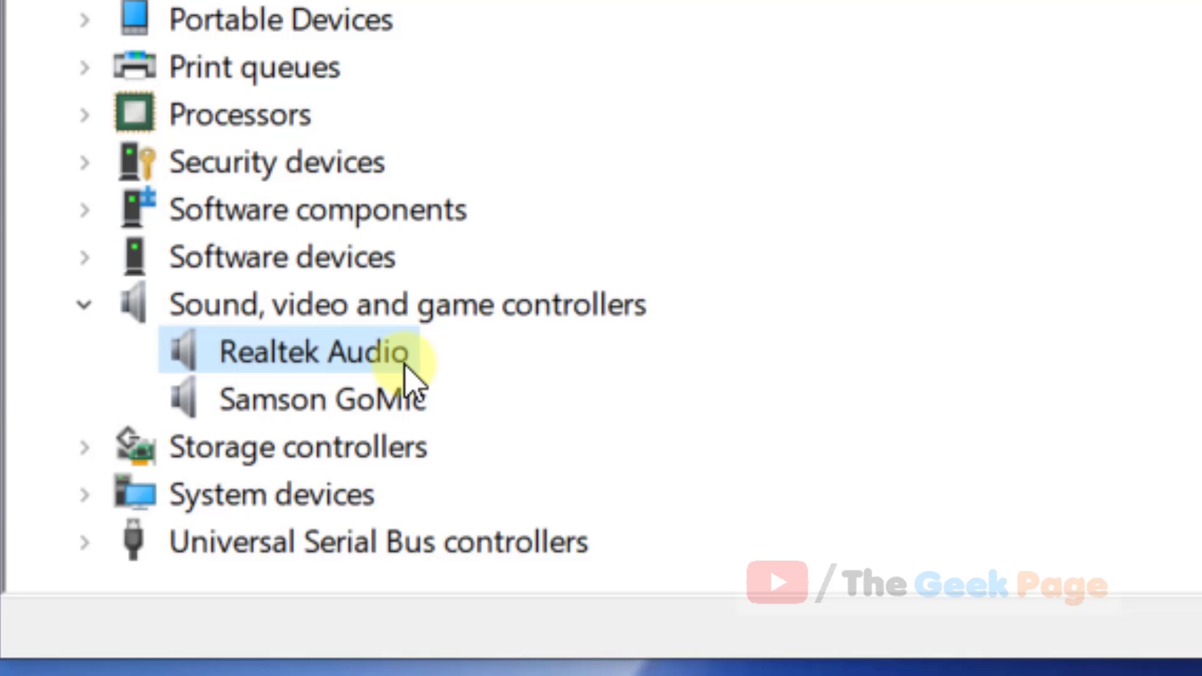
right_click(405, 368)
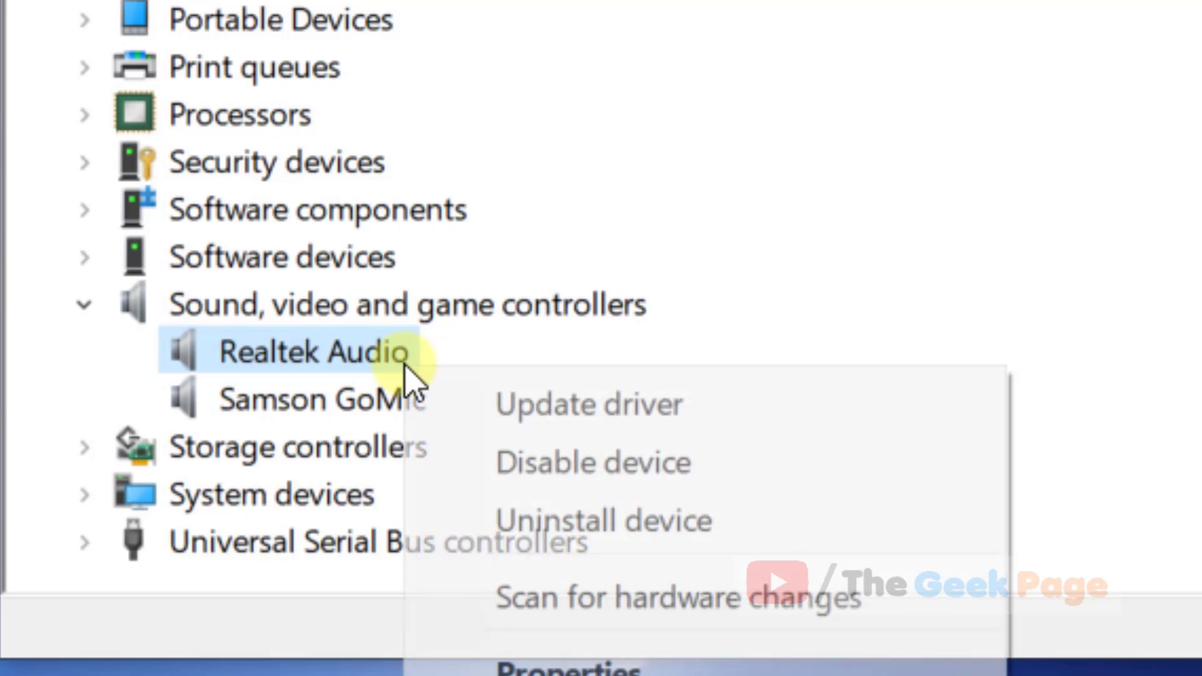
Update the Realtek Audio driver by browsing the computer and picking from the available drivers list
click(643, 414)
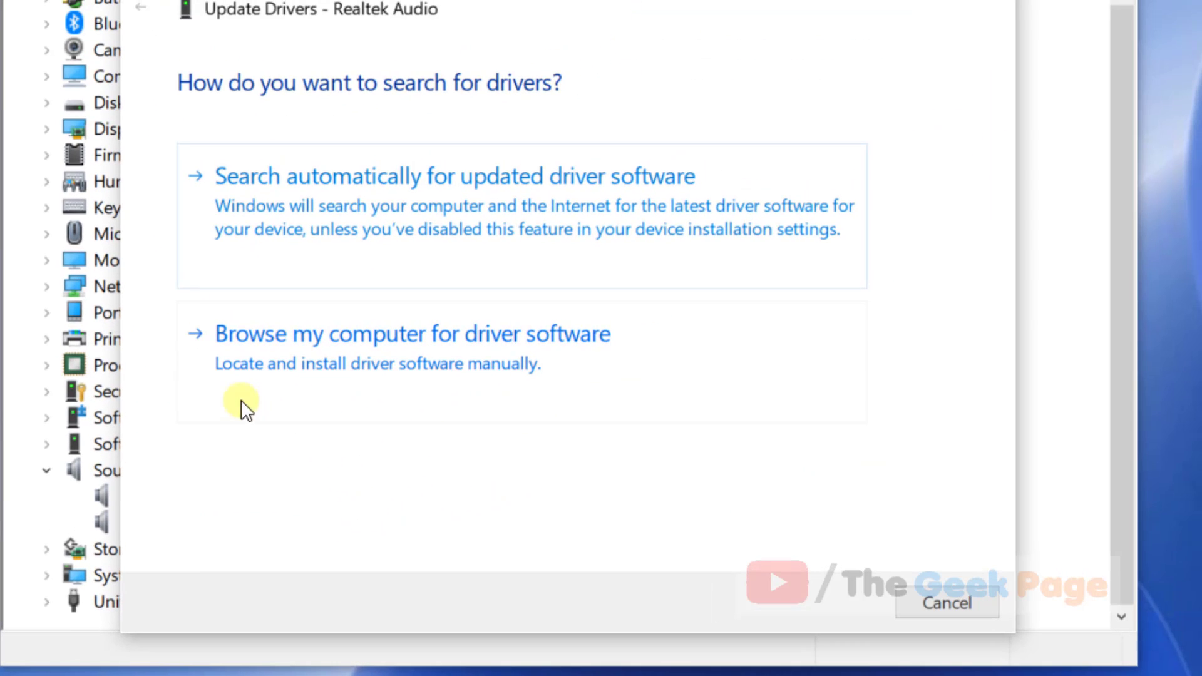
click(476, 355)
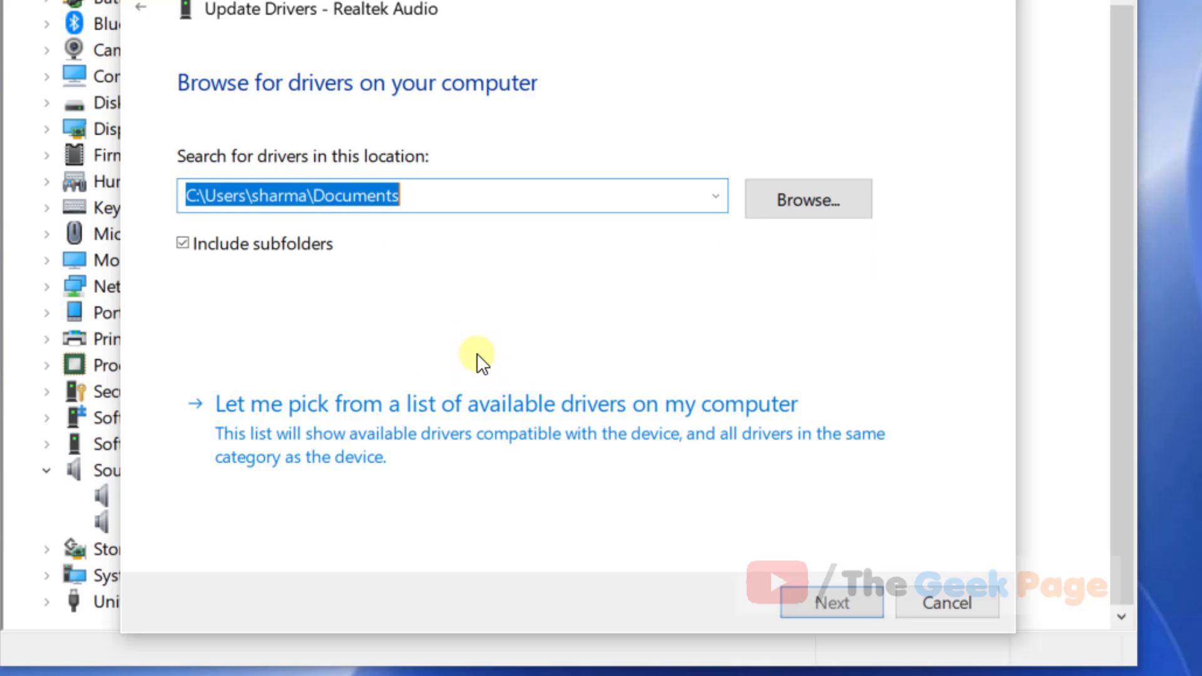
click(606, 416)
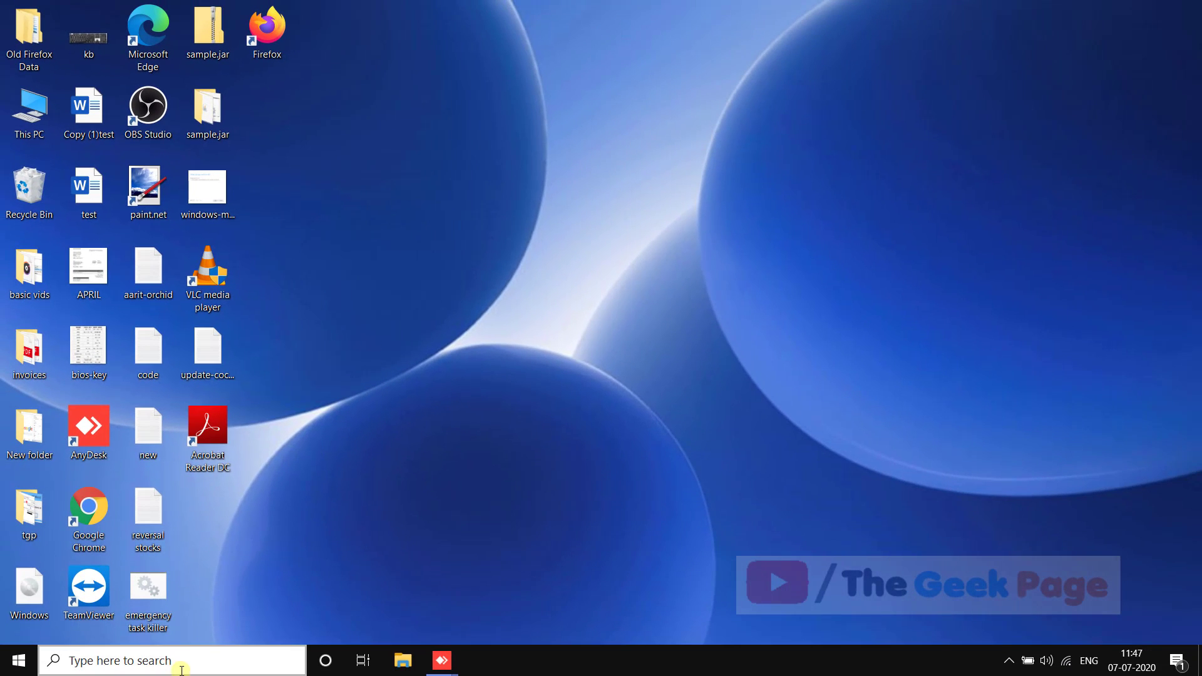
Reopen Device Manager through a Windows search for 'device mana'
click(181, 662)
text(device)
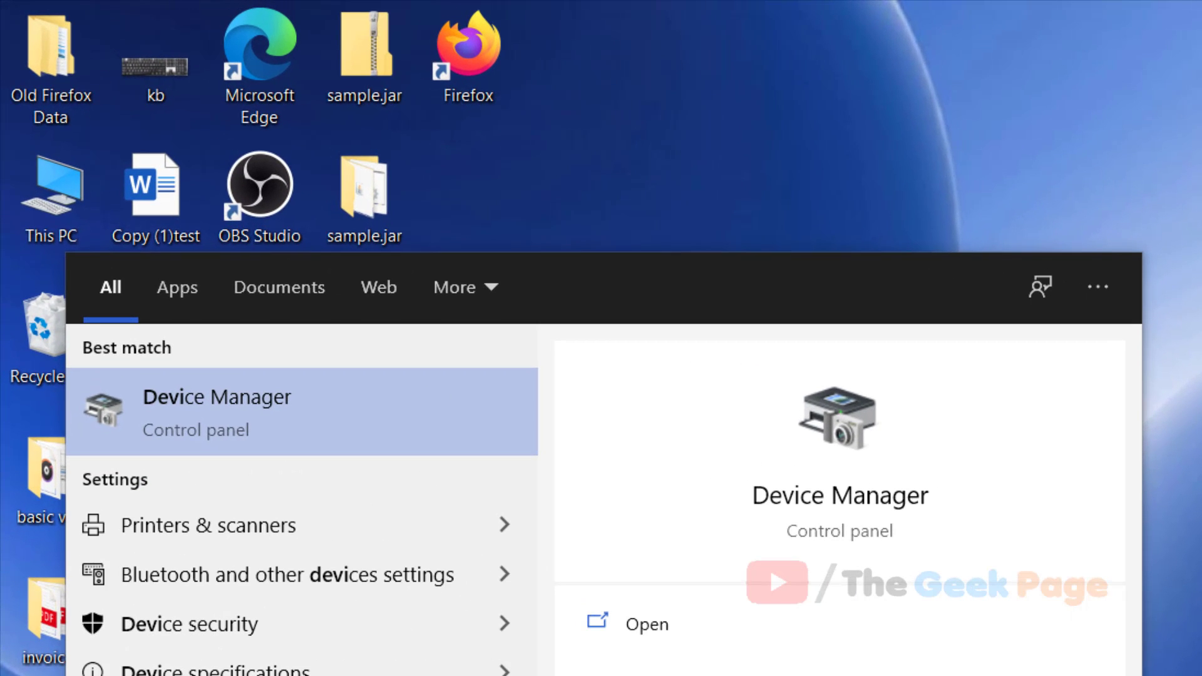
click(451, 396)
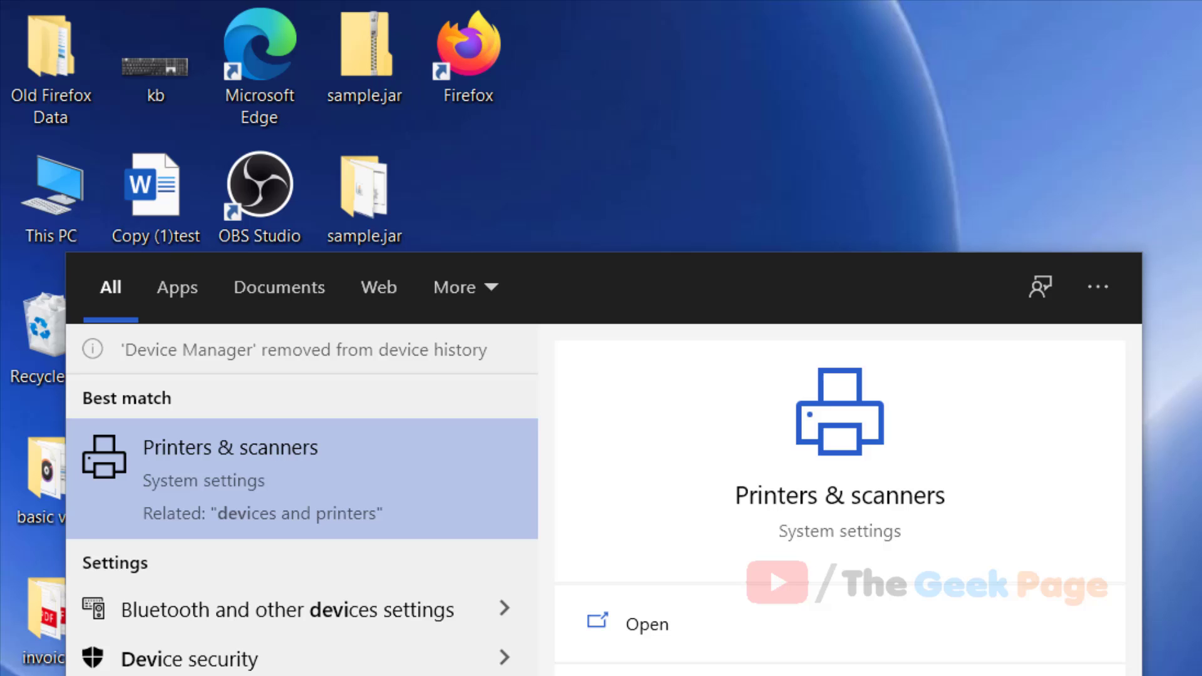
text(mana)
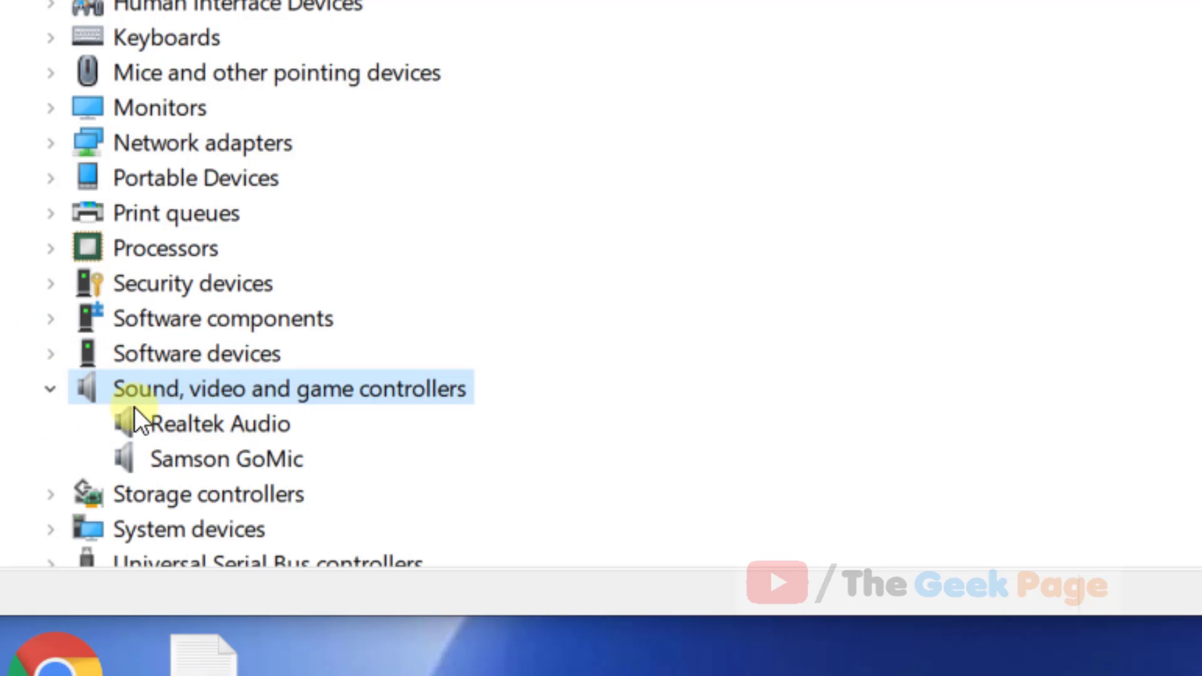
Choose Uninstall device for Realtek Audio from its context menu
scroll(427, 421, down, 1)
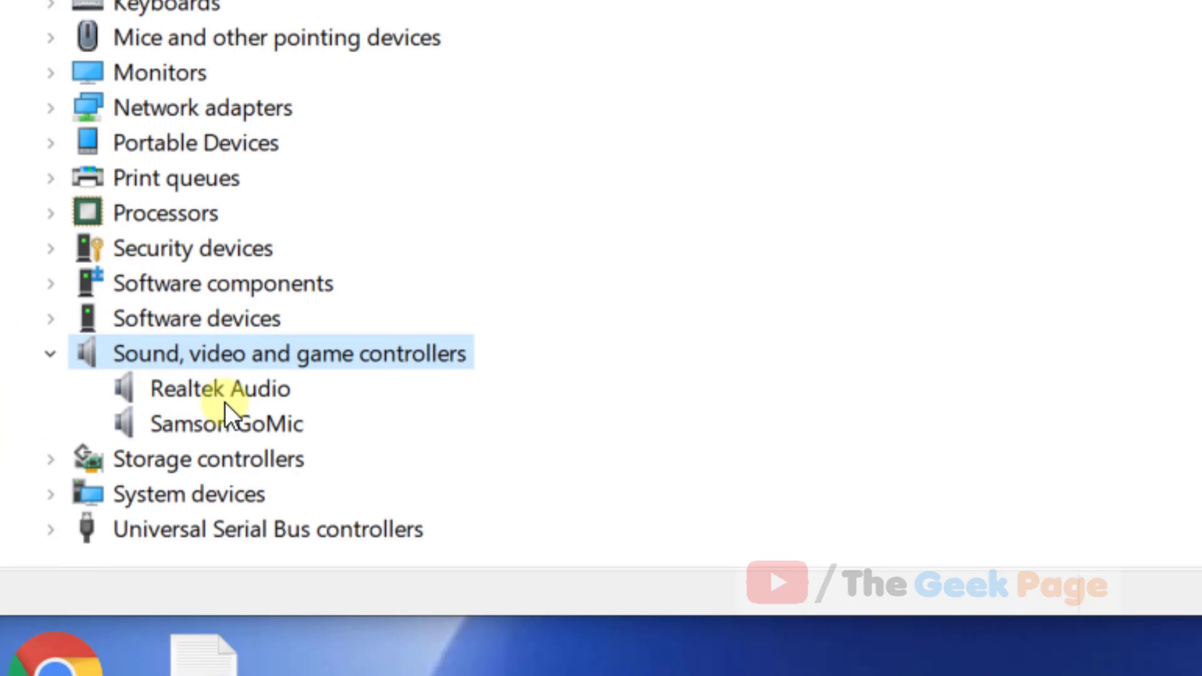
click(237, 388)
right_click(285, 396)
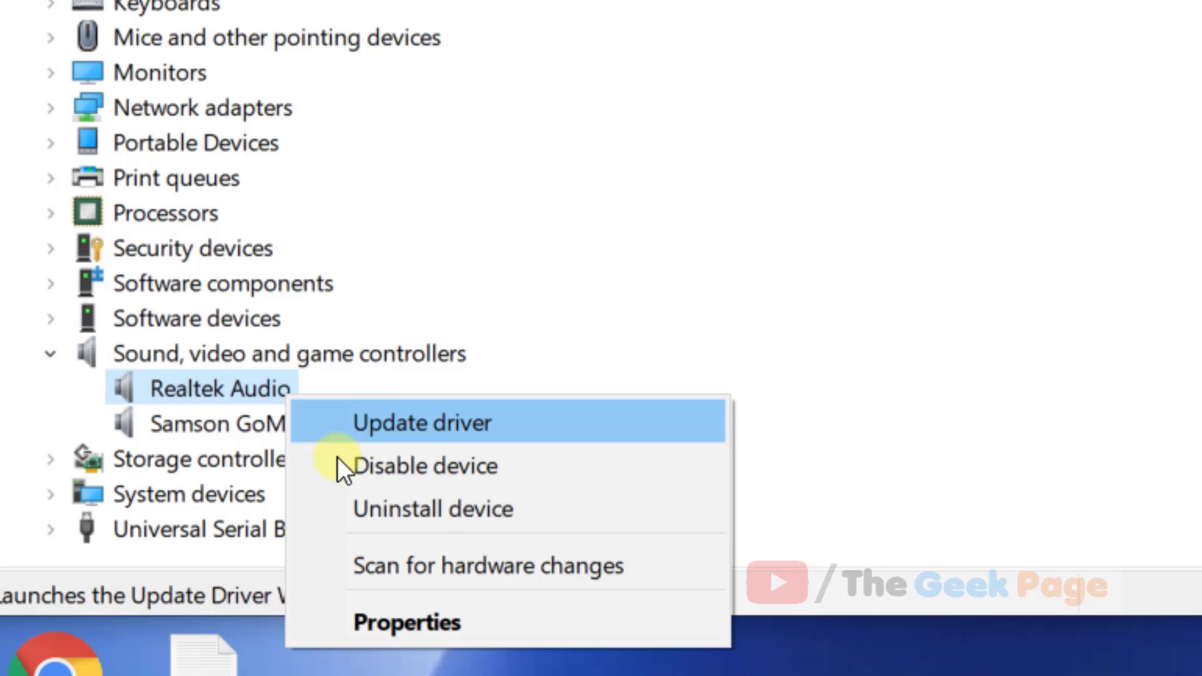
click(480, 508)
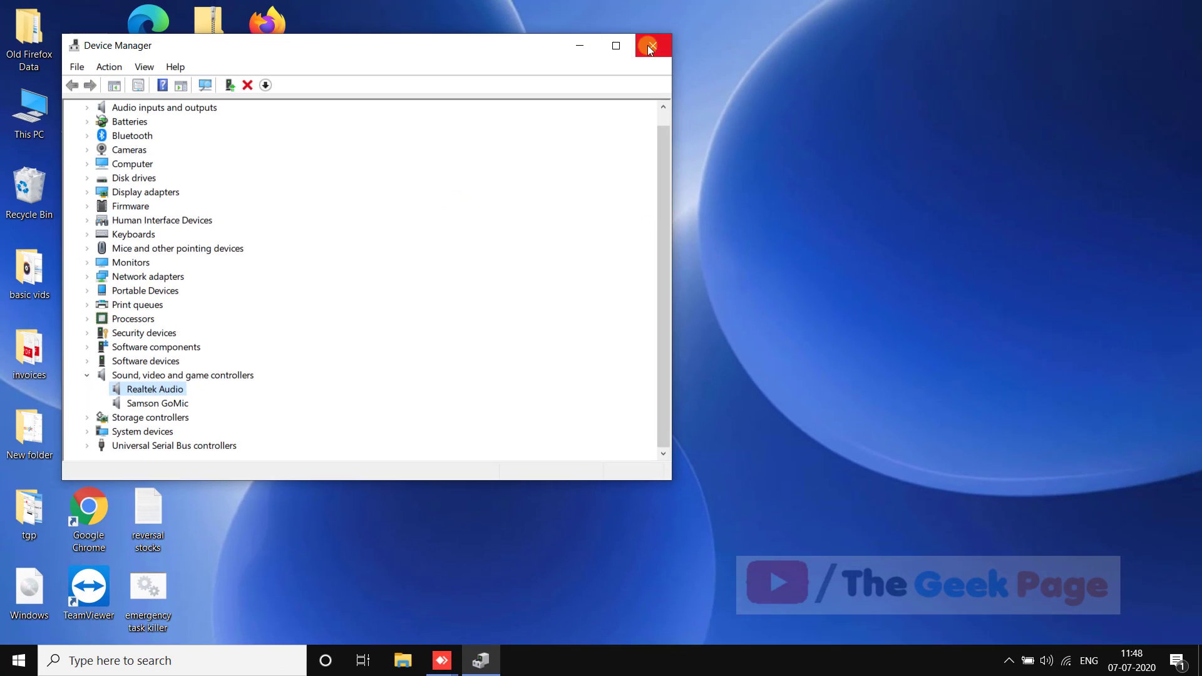
Close the Device Manager window to return to the desktop
click(647, 45)
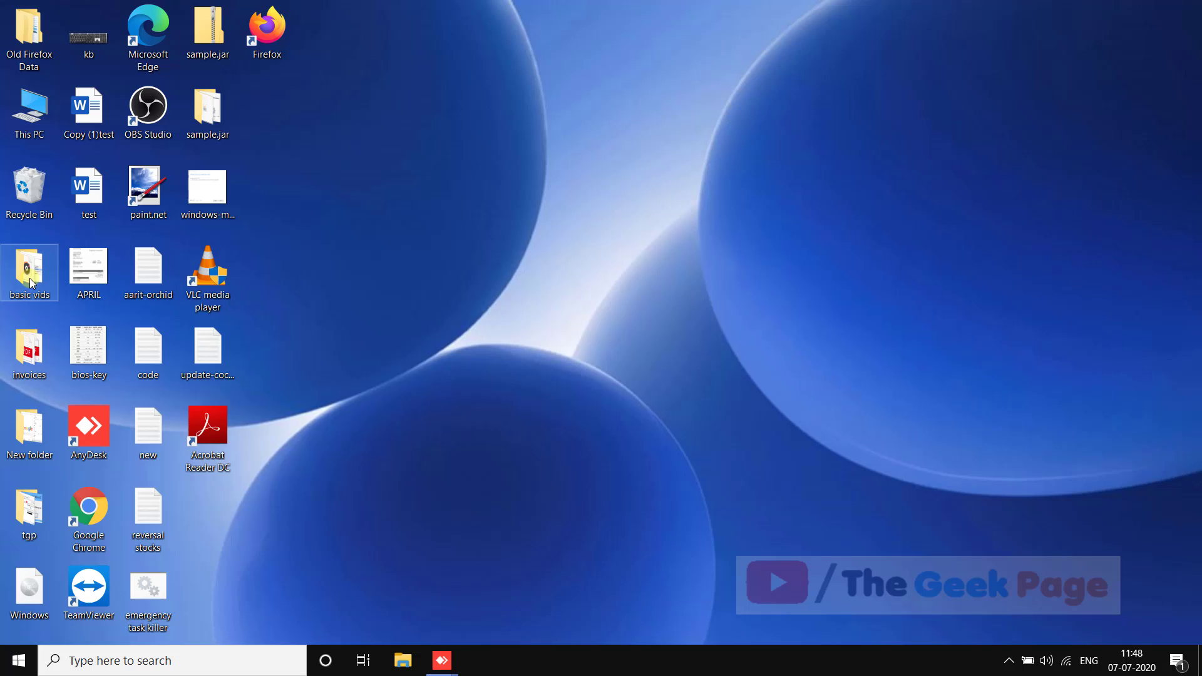
mouse_move(31, 283)
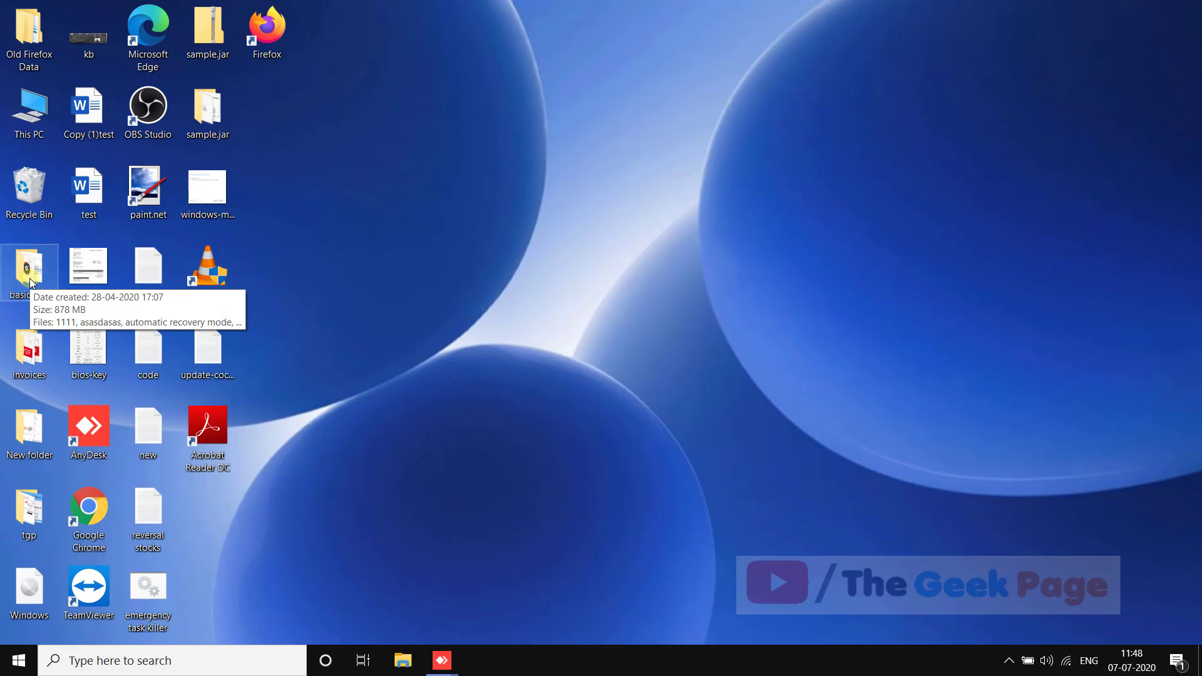